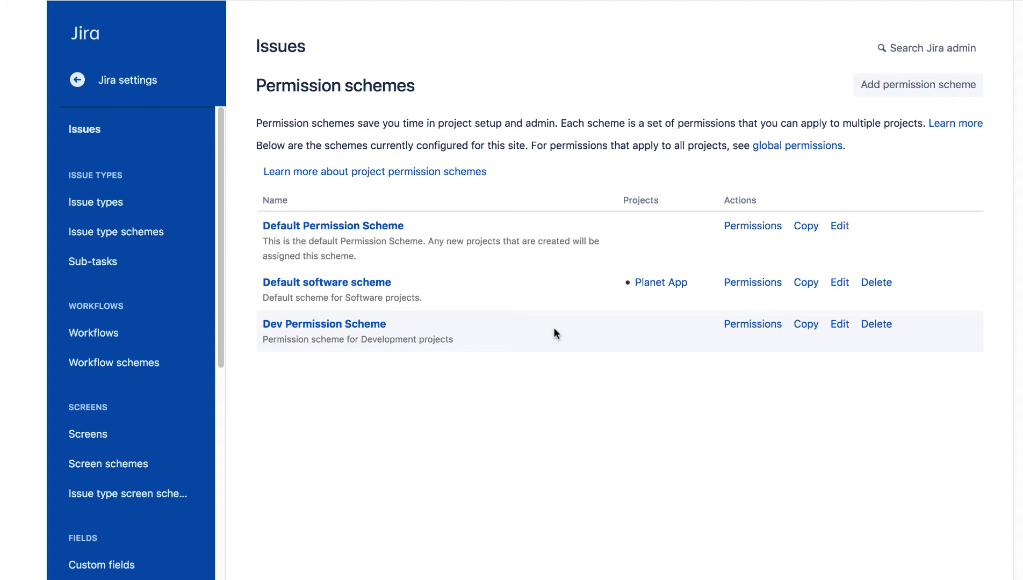
Open the Dev Permission Scheme and scroll down to its Create Issues permission
left_click(364, 325)
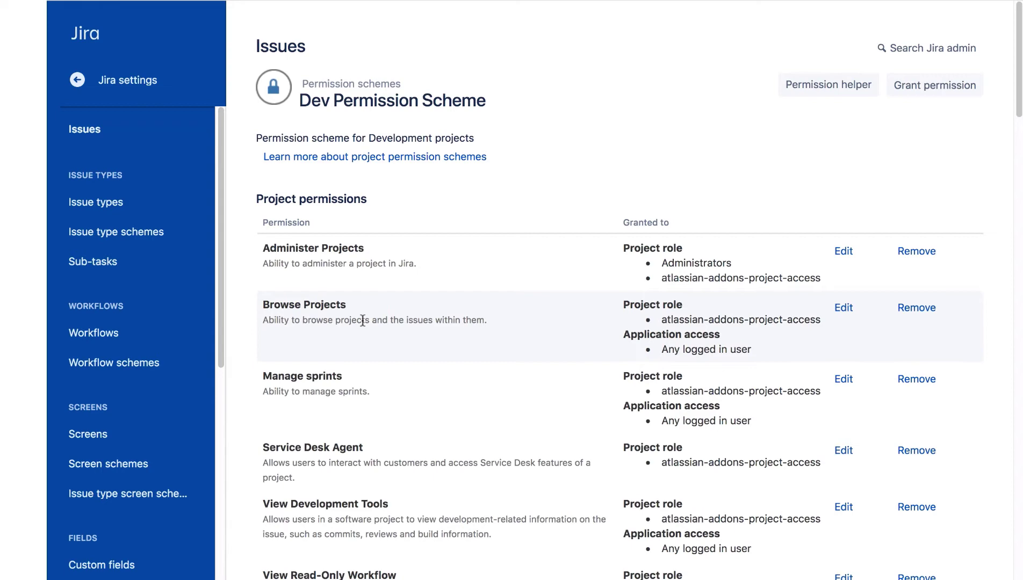
scroll(363, 323, "down", 10)
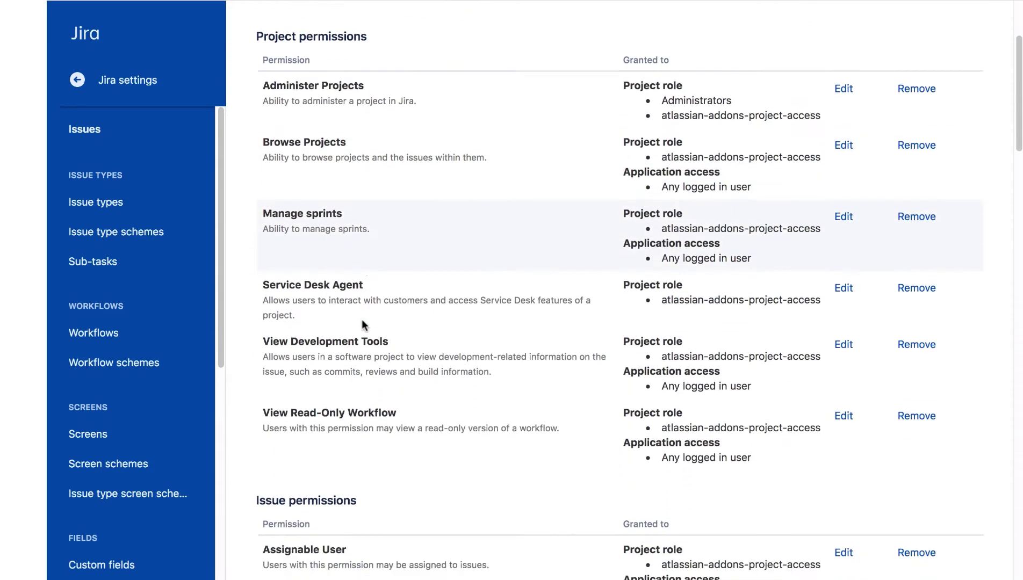
scroll(361, 319, "down", 5)
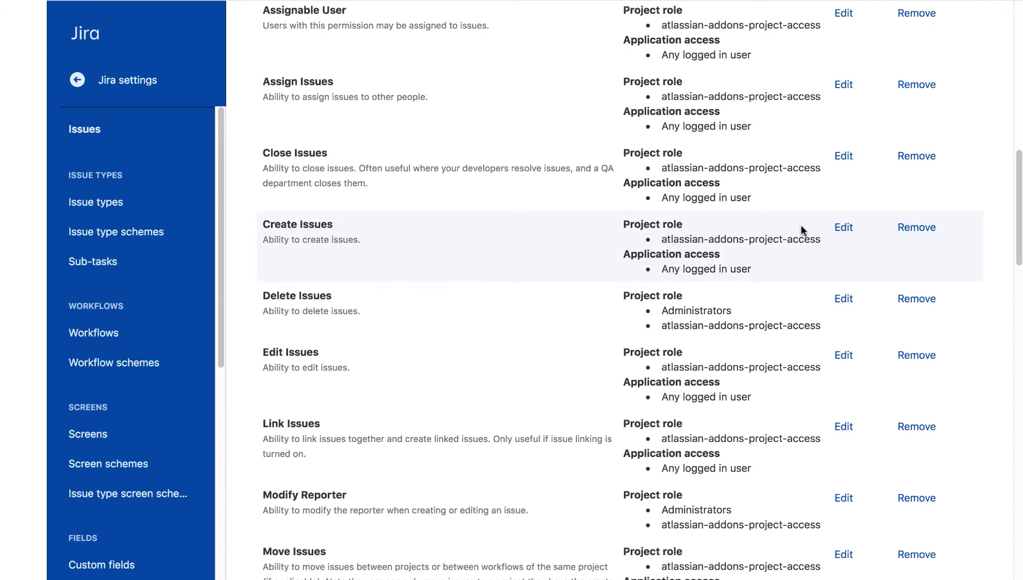
Add the Development group as a Create Issues grantee in the Dev Permission Scheme
left_click(842, 229)
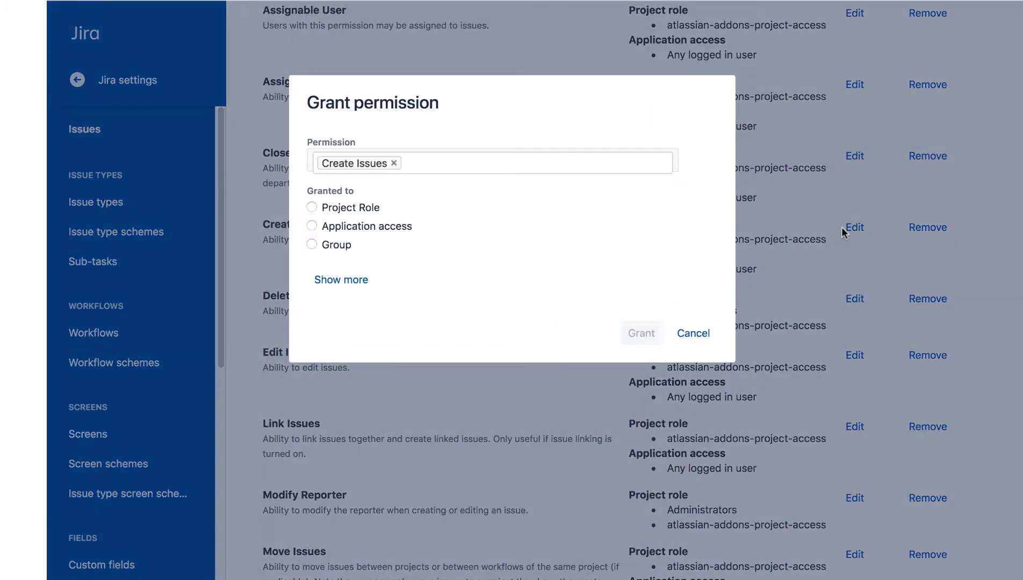
left_click(355, 280)
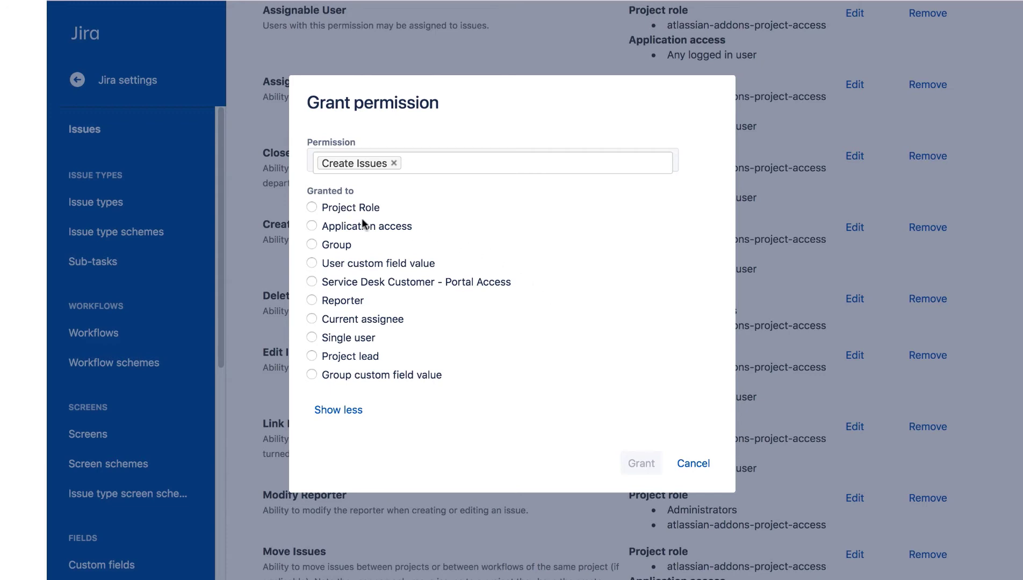
left_click(312, 226)
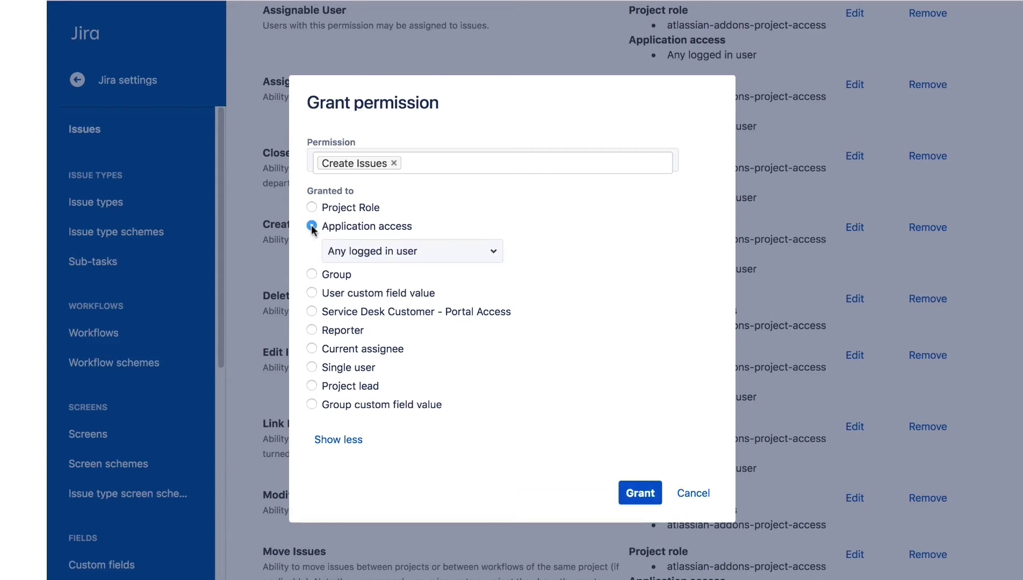
left_click(497, 257)
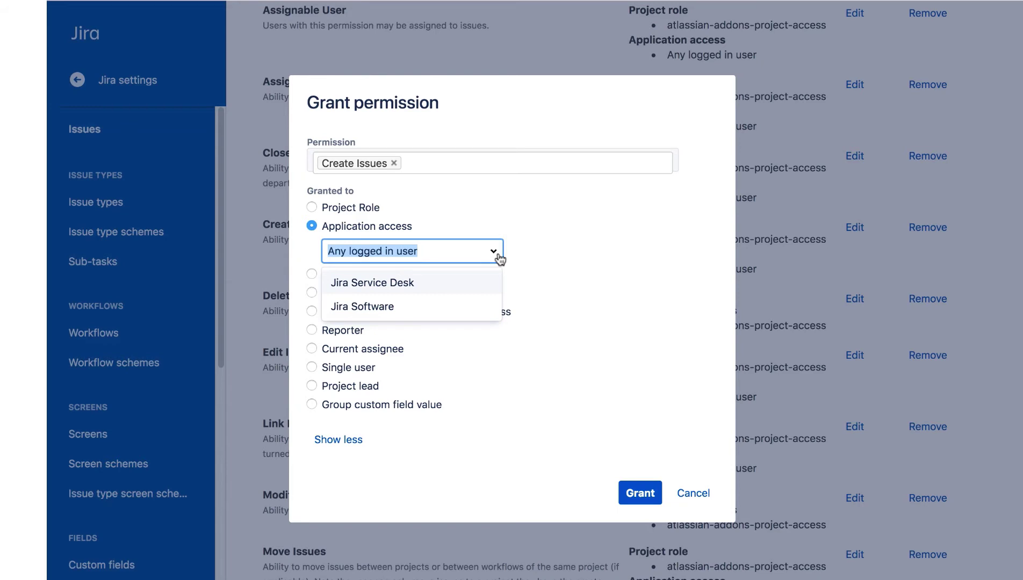
left_click(605, 257)
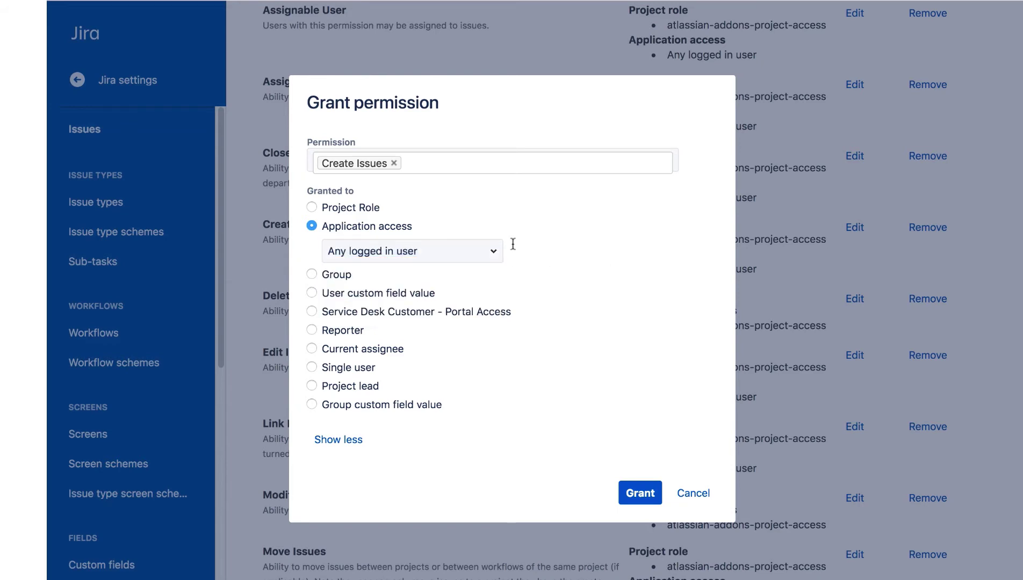
left_click(313, 274)
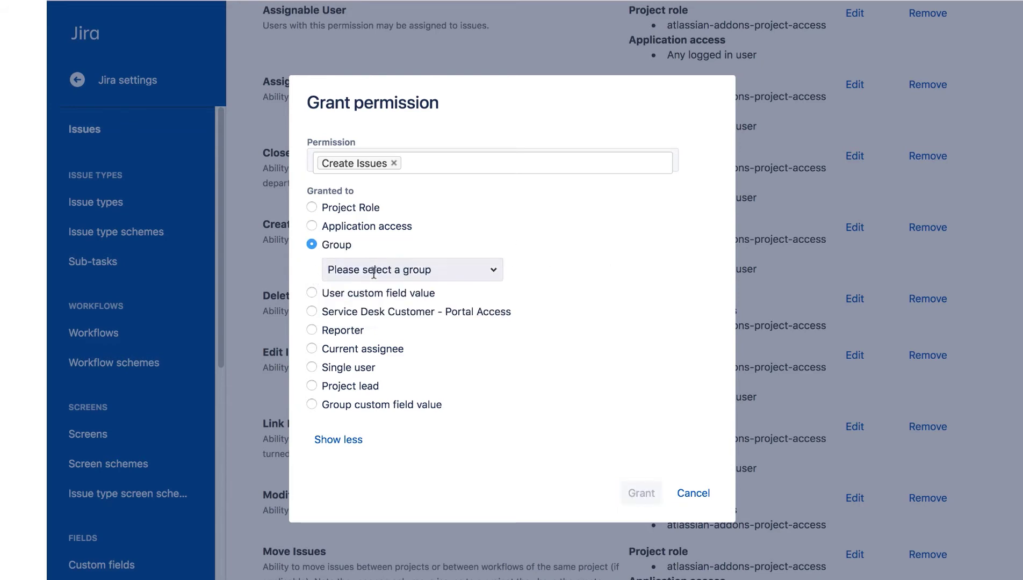
left_click(470, 269)
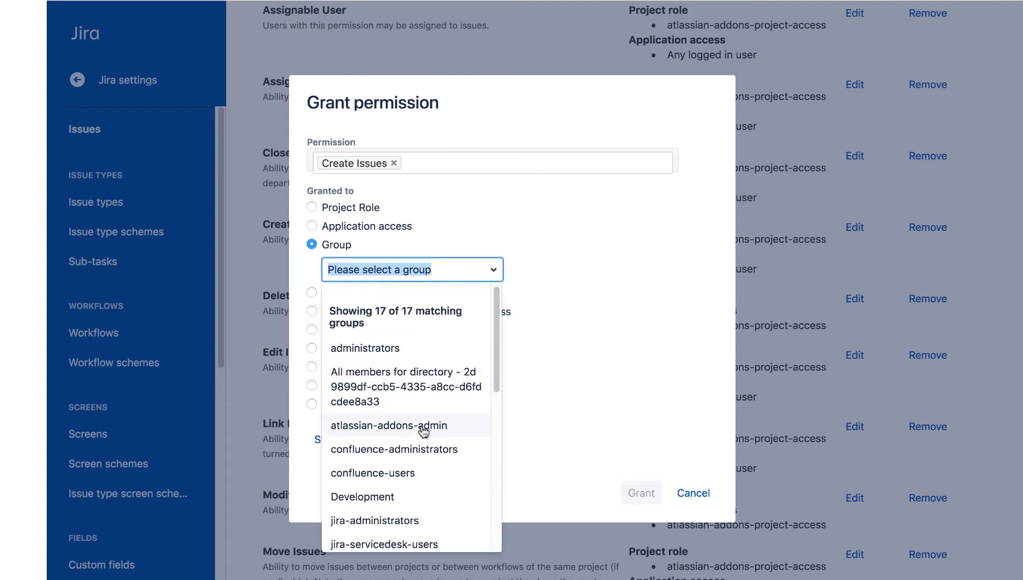
left_click(414, 501)
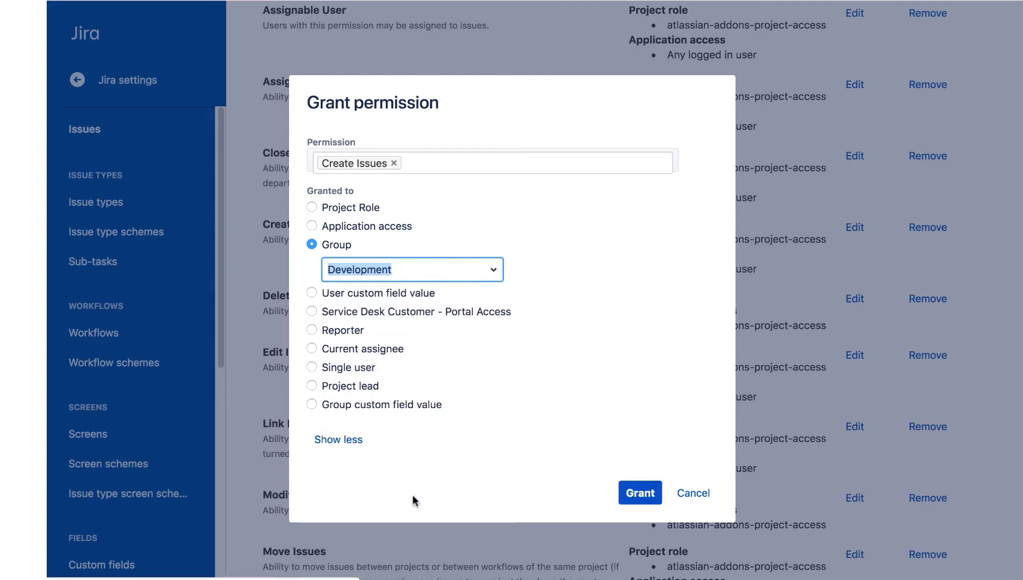
left_click(645, 493)
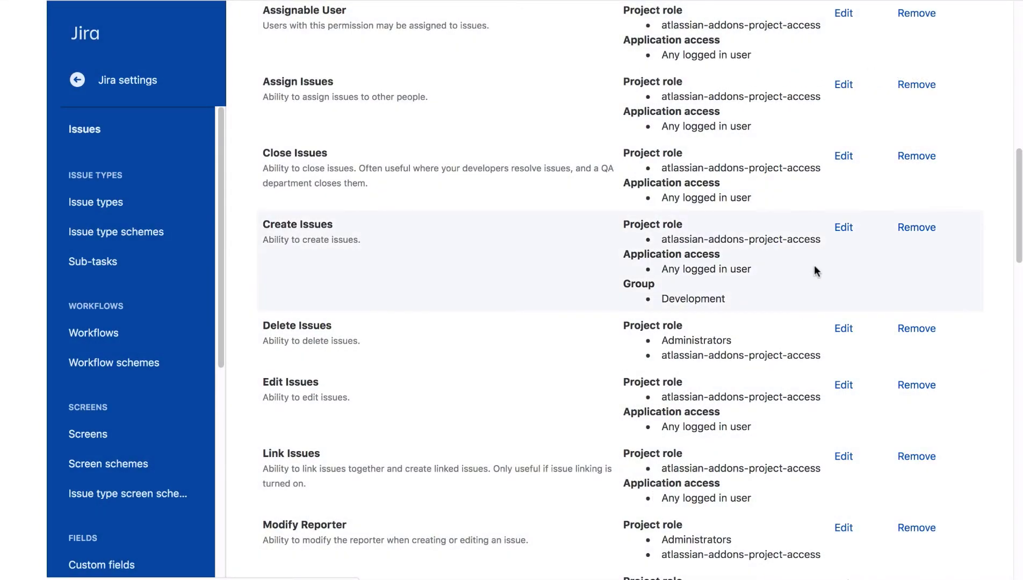
Remove the 'Application access - Any logged in user' grantee from Create Issues
left_click(917, 228)
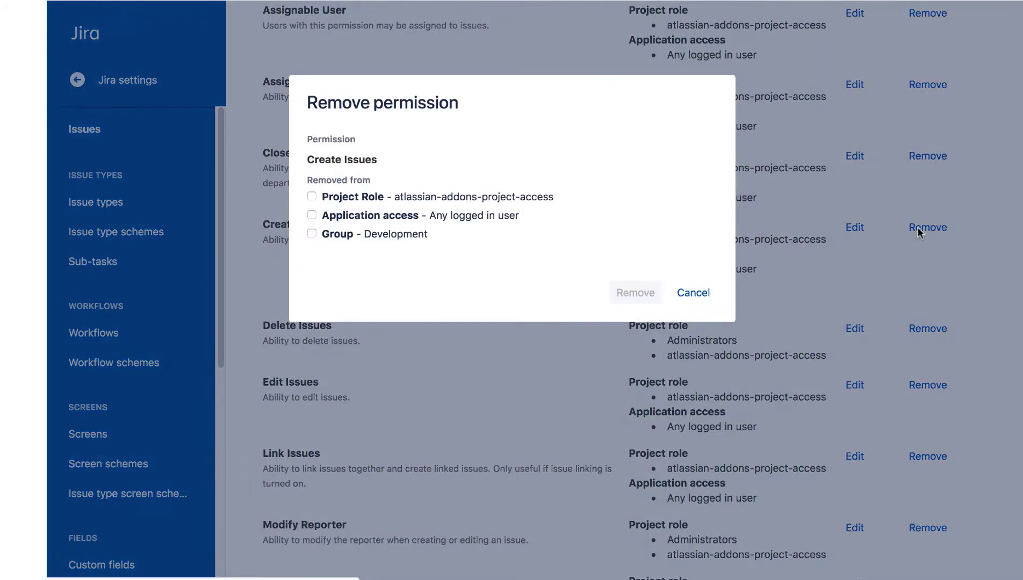
left_click(312, 215)
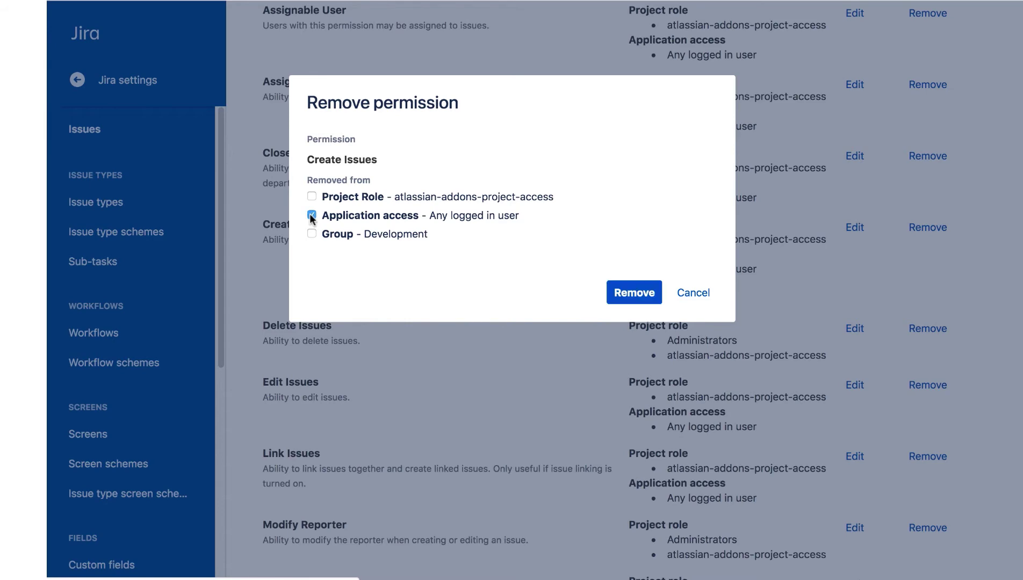
left_click(637, 291)
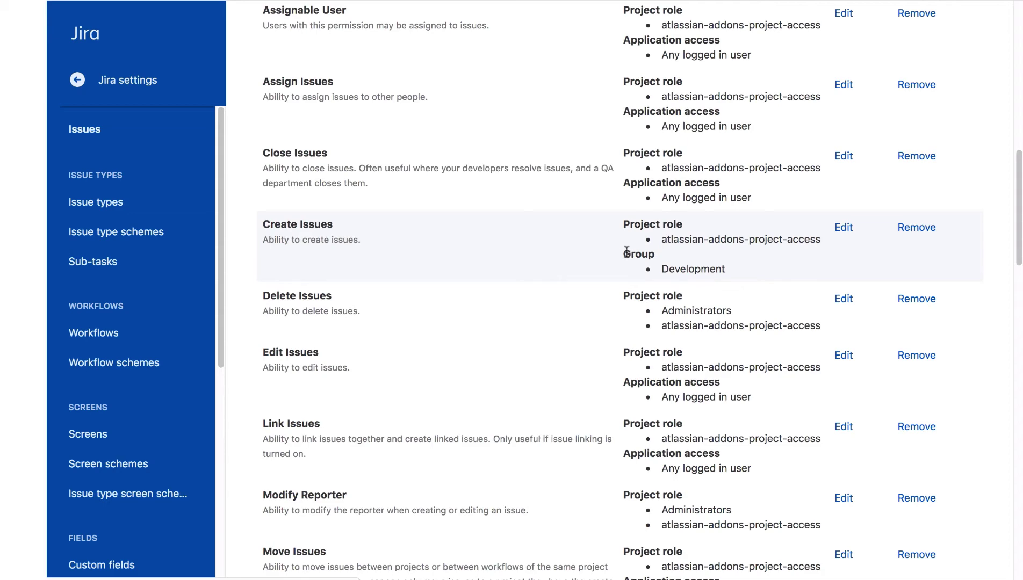
Go from the permission schemes list to the Planet App project's permission settings
scroll(627, 252, "up", 10)
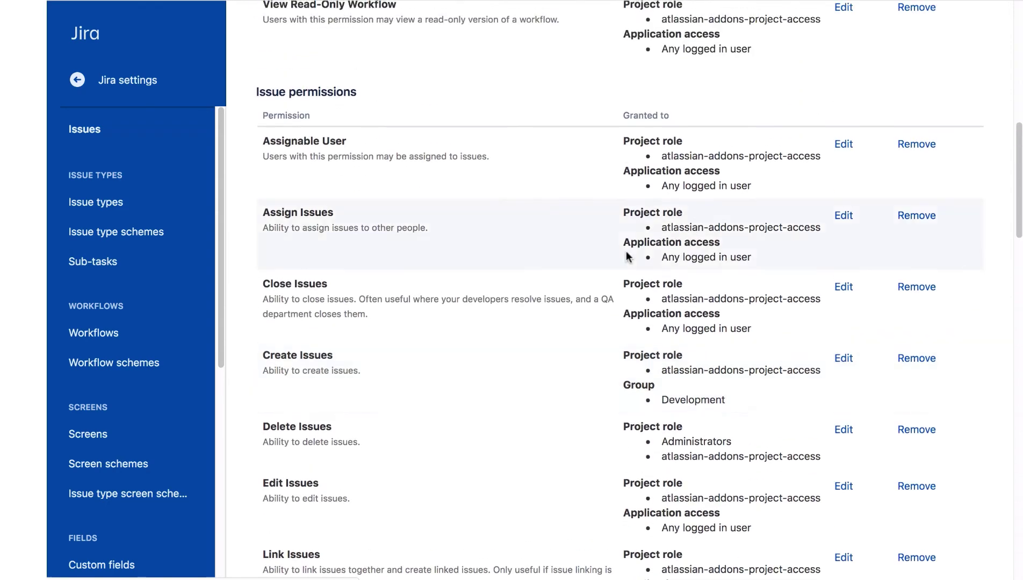
scroll(626, 256, "up", 2)
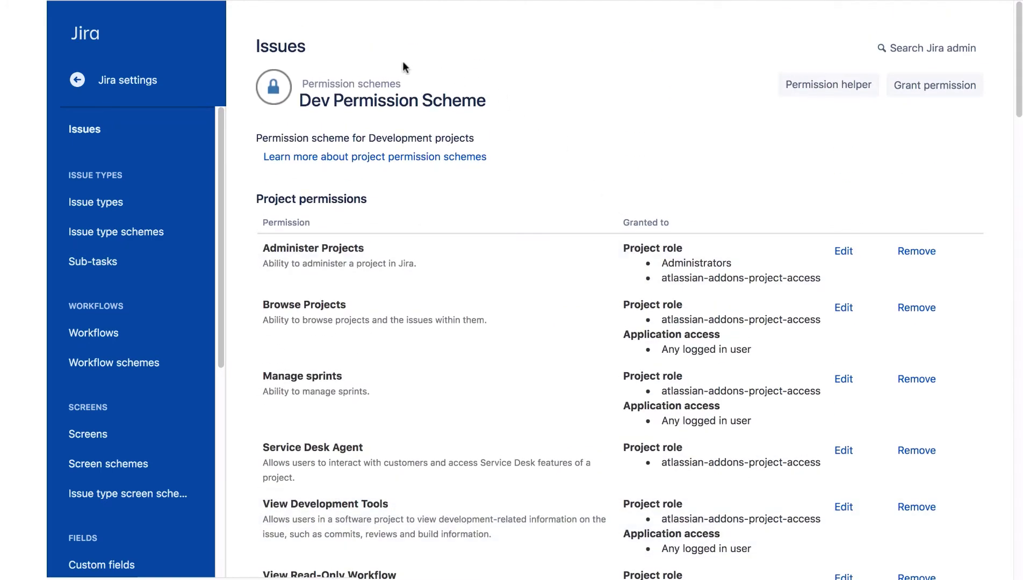
left_click(379, 85)
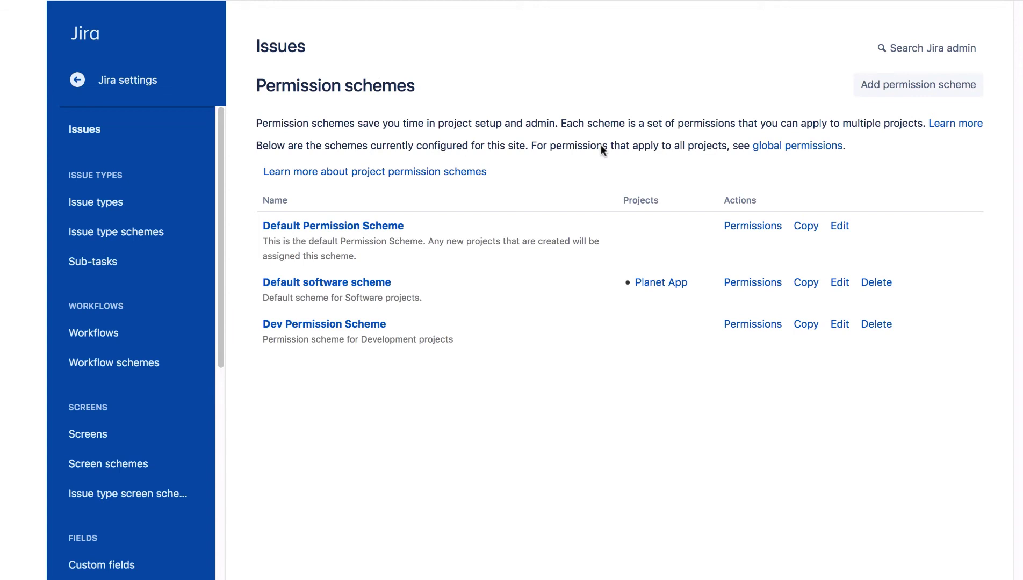
left_click(666, 285)
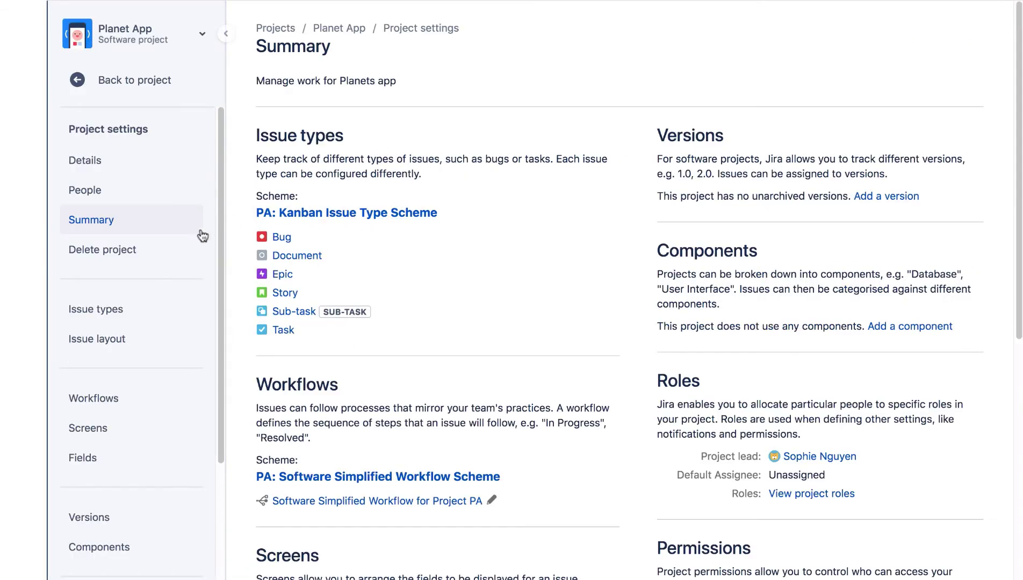
scroll(198, 243, "down", 3)
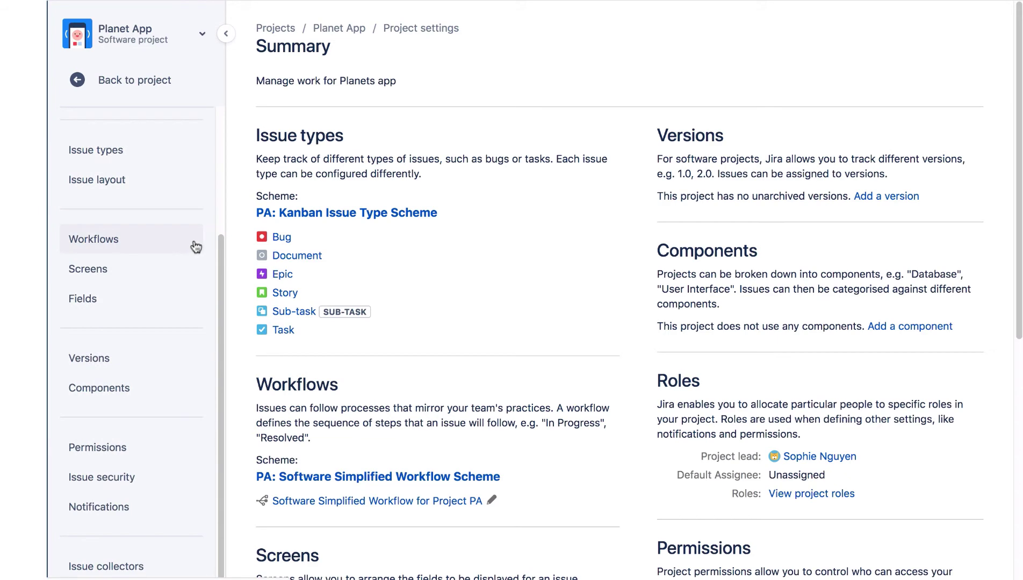
left_click(160, 443)
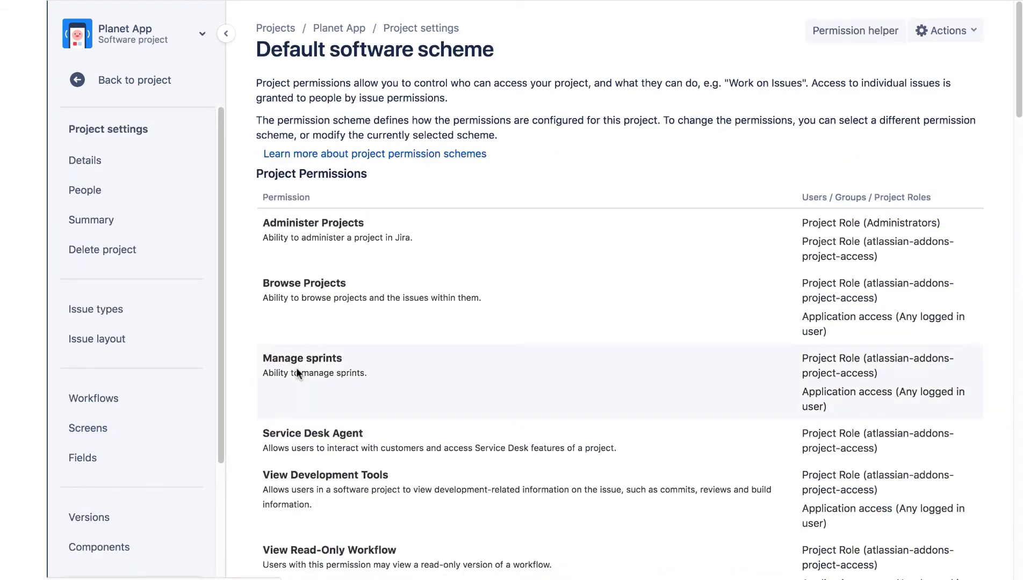
Associate the Dev Permission Scheme with Planet App in place of the Default software scheme
left_click(975, 33)
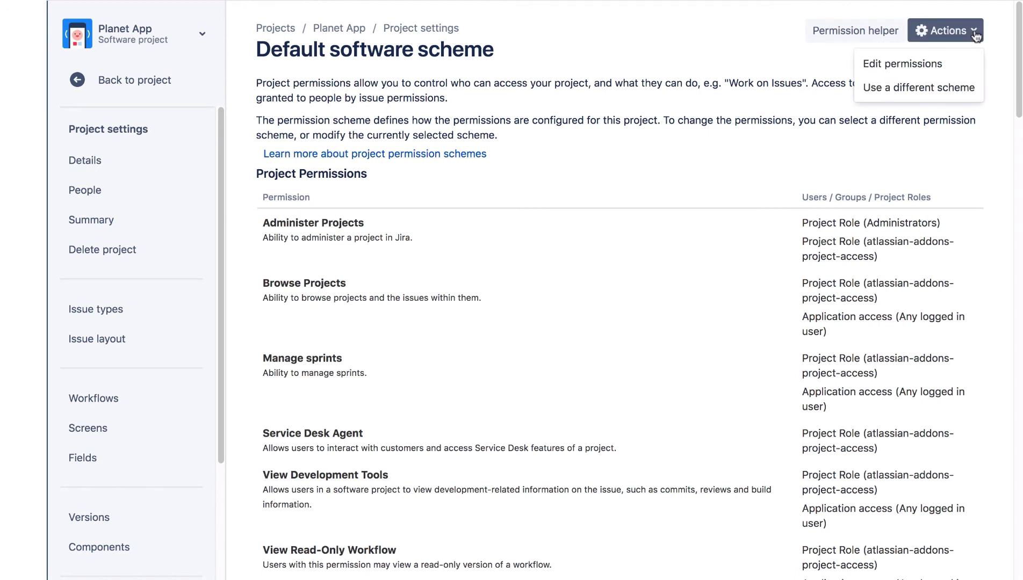
left_click(974, 91)
left_click(520, 125)
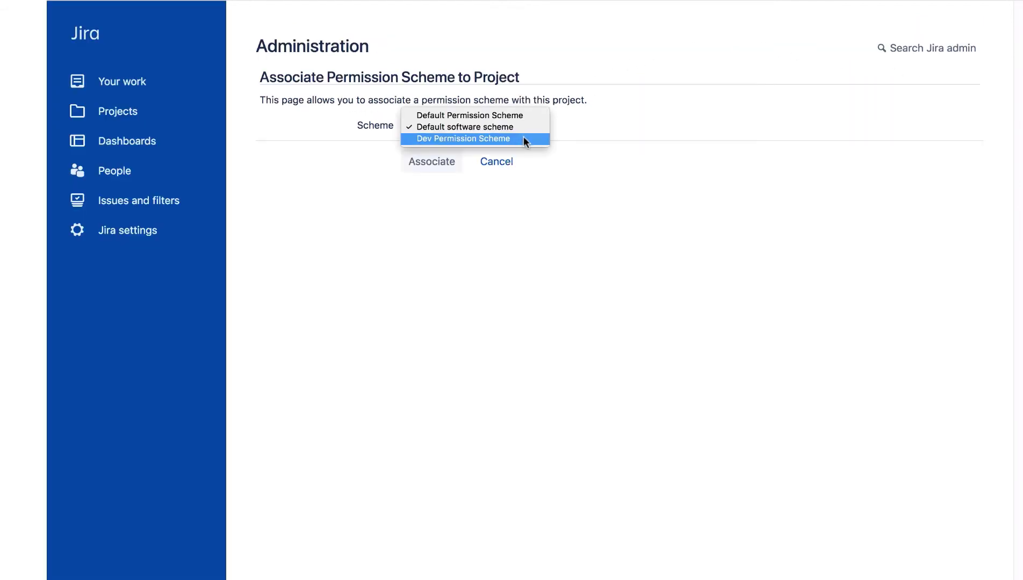
left_click(524, 139)
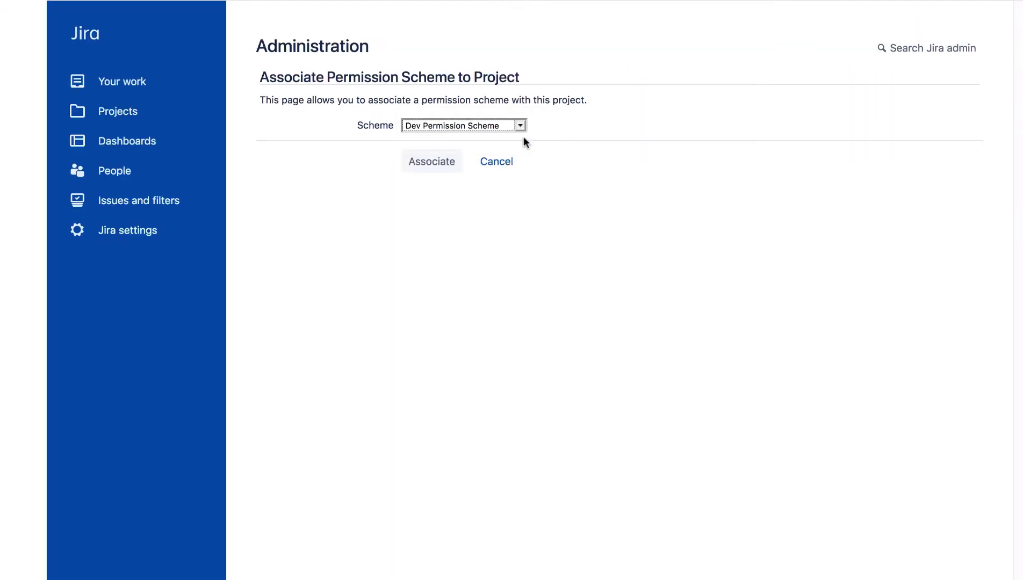
left_click(453, 166)
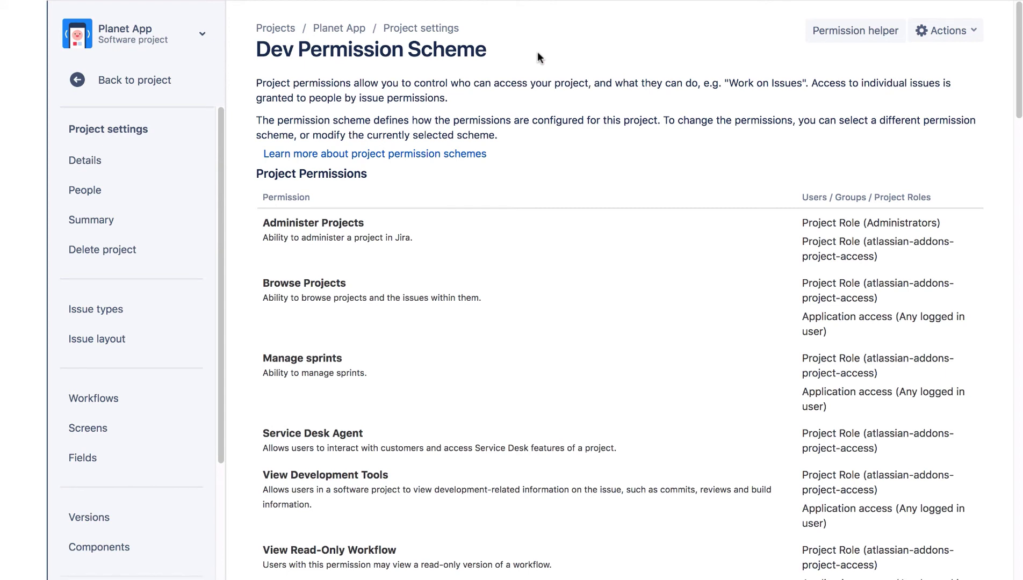
In Permission helper, select a test user and issue PA-2 - Test 2
left_click(874, 39)
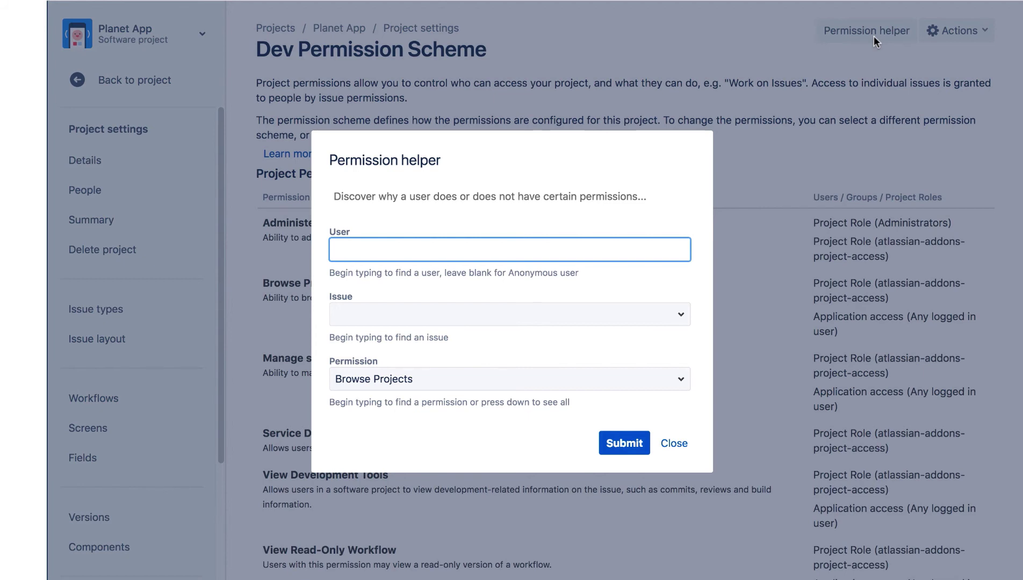
type("Max")
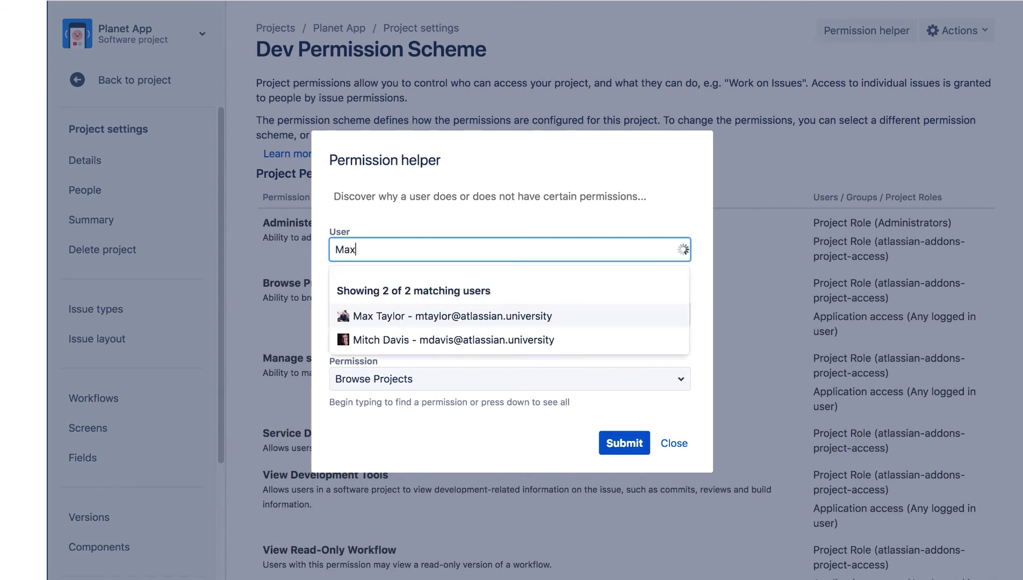
left_click(383, 317)
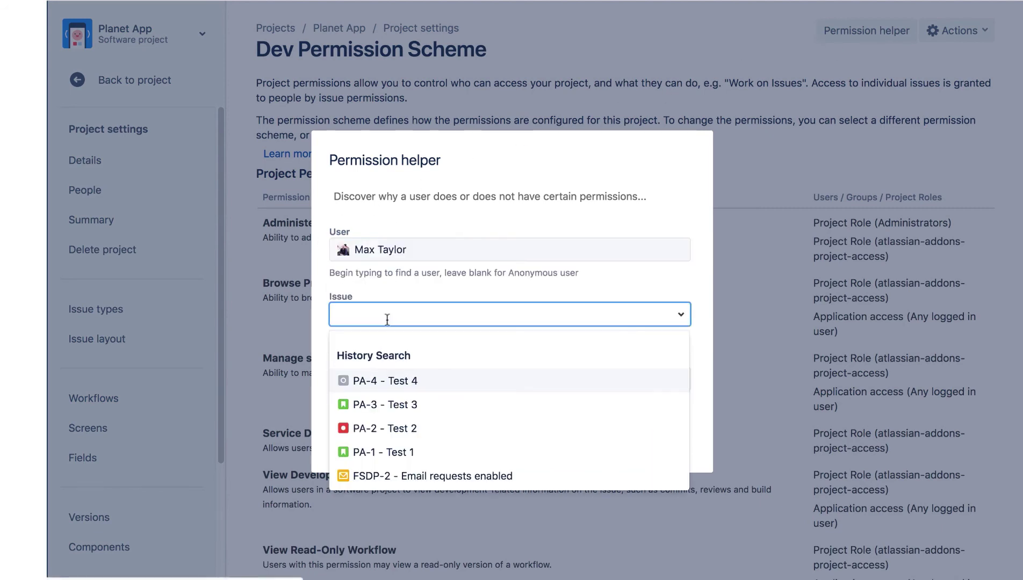
left_click(401, 430)
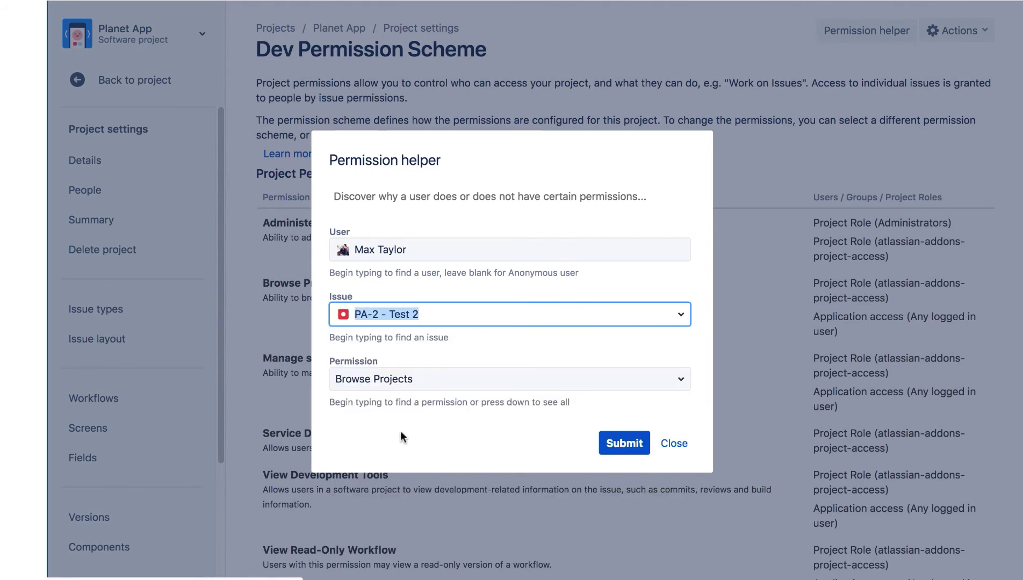
Check the Create Issues permission and review the result showing the user lacks it
left_click(467, 383)
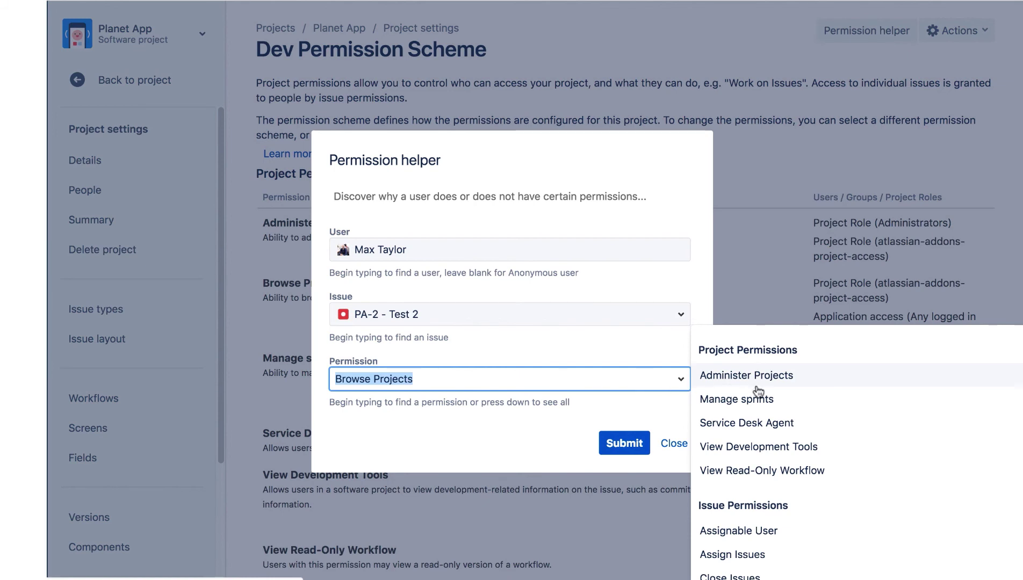
scroll(756, 403, "down", 4)
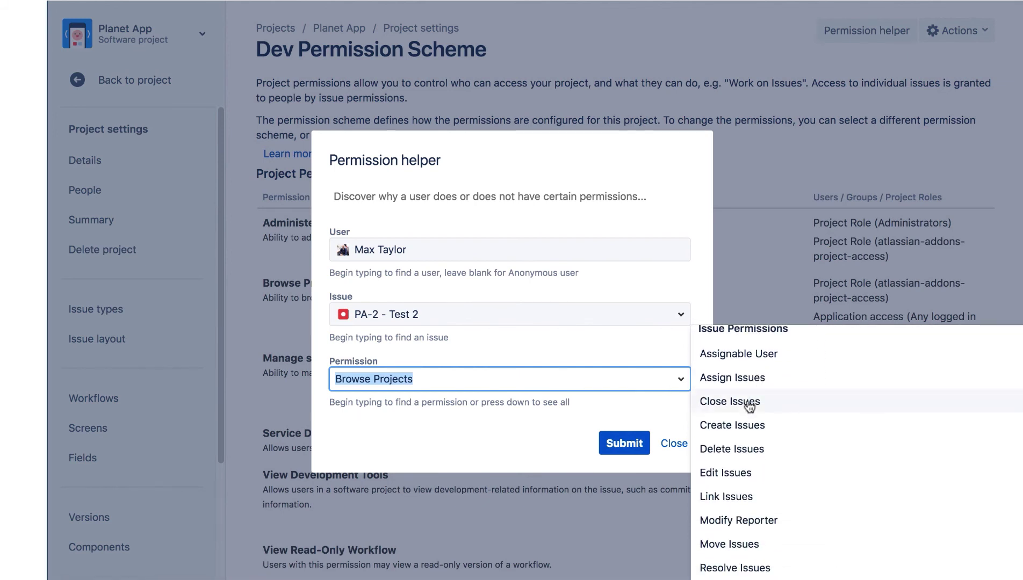
left_click(745, 426)
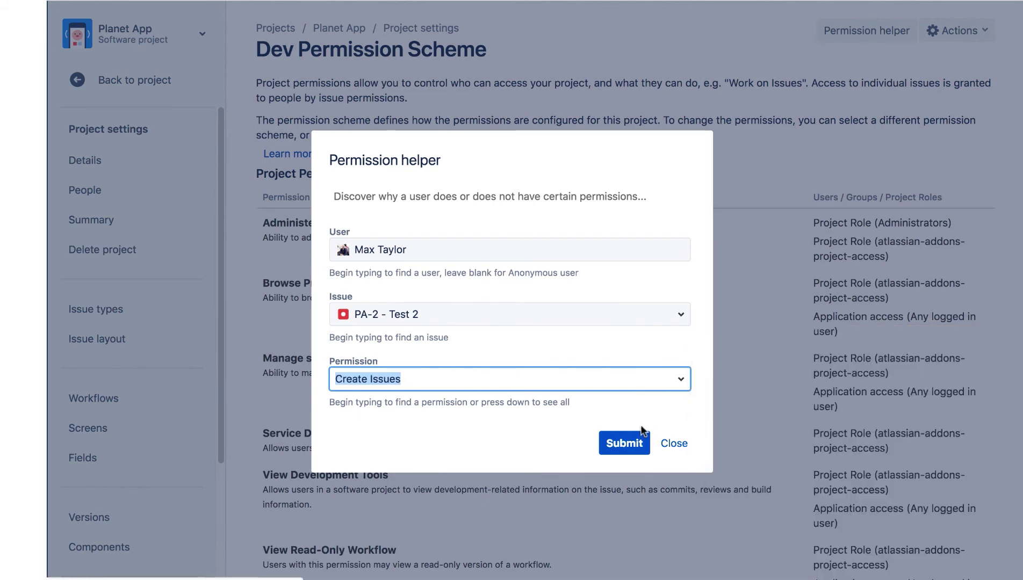
left_click(633, 443)
scroll(627, 438, "down", 3)
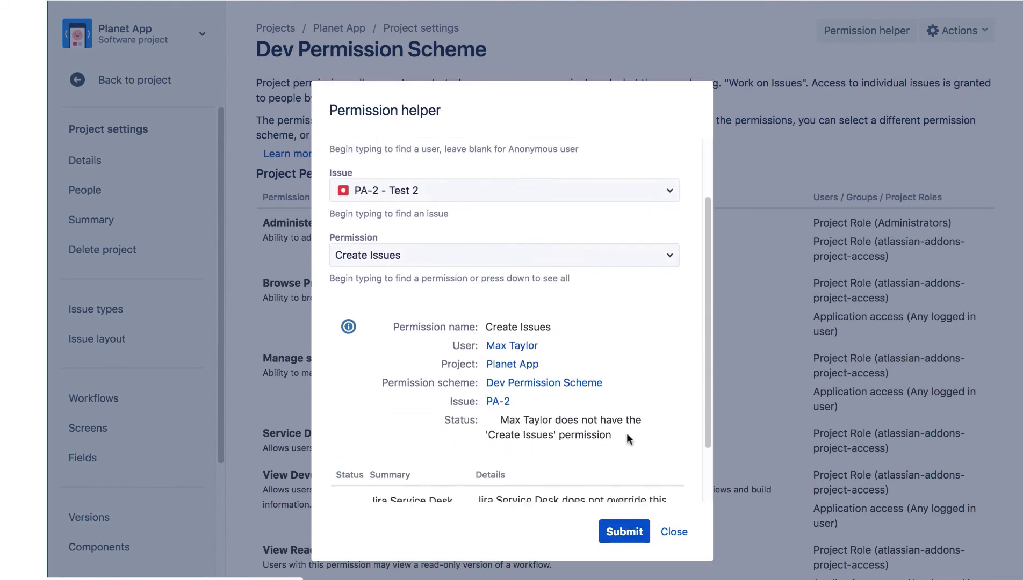
scroll(627, 433, "down", 2)
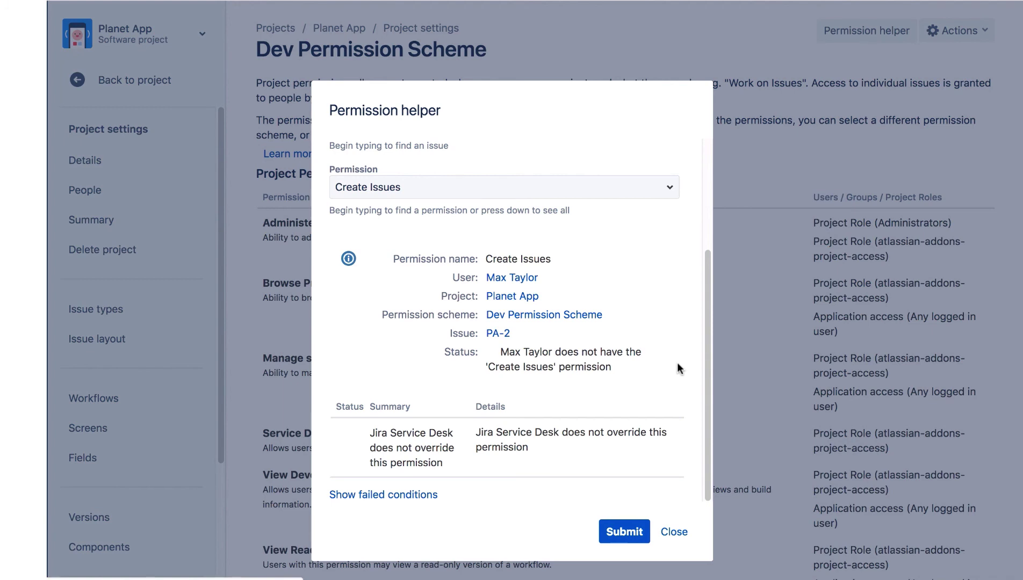
scroll(678, 365, "up", 4)
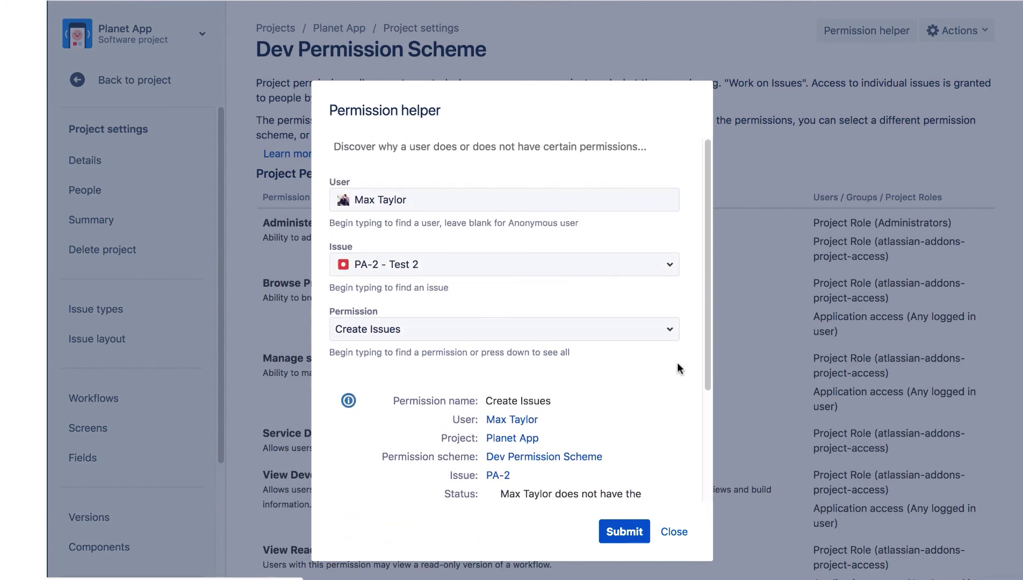
Recheck Create Issues on PA-2 for a Development group member, confirm access, and close the helper
left_click(567, 200)
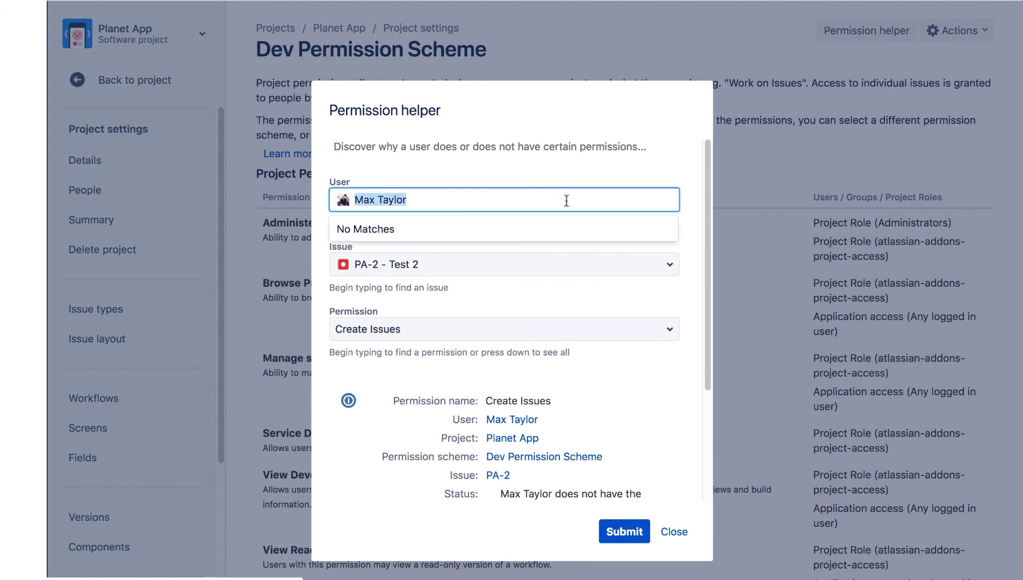
type("uis")
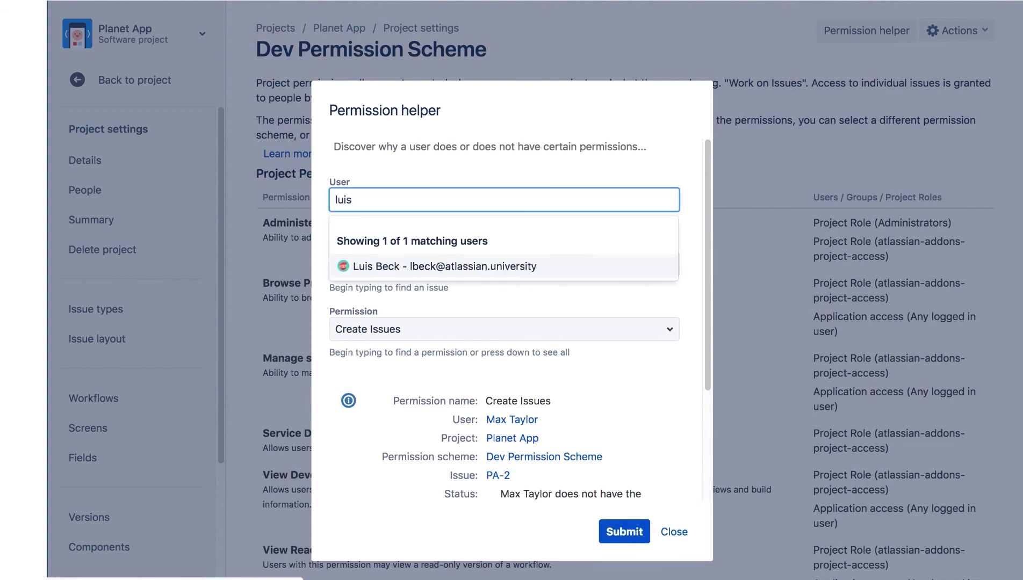
left_click(544, 261)
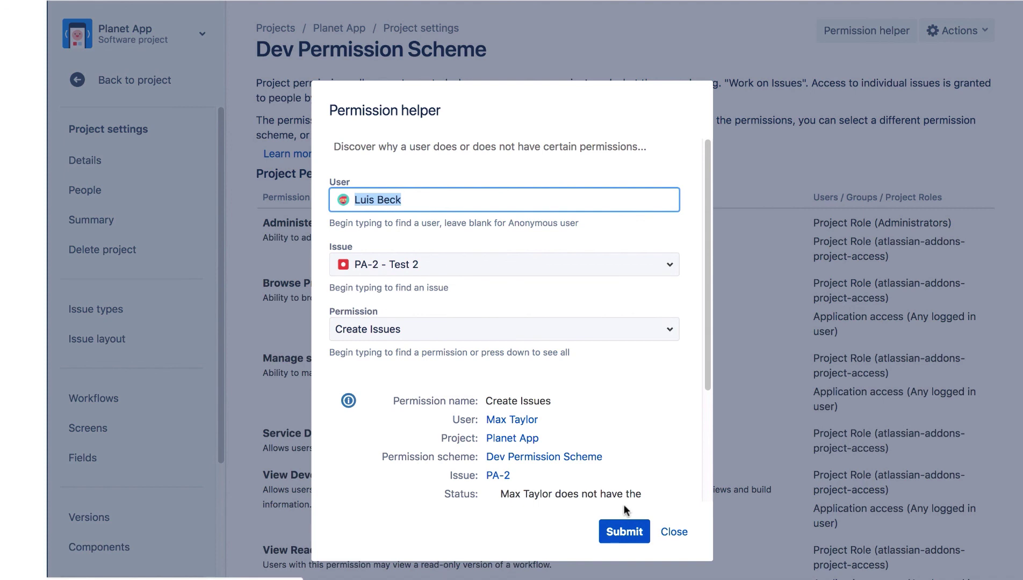
left_click(627, 532)
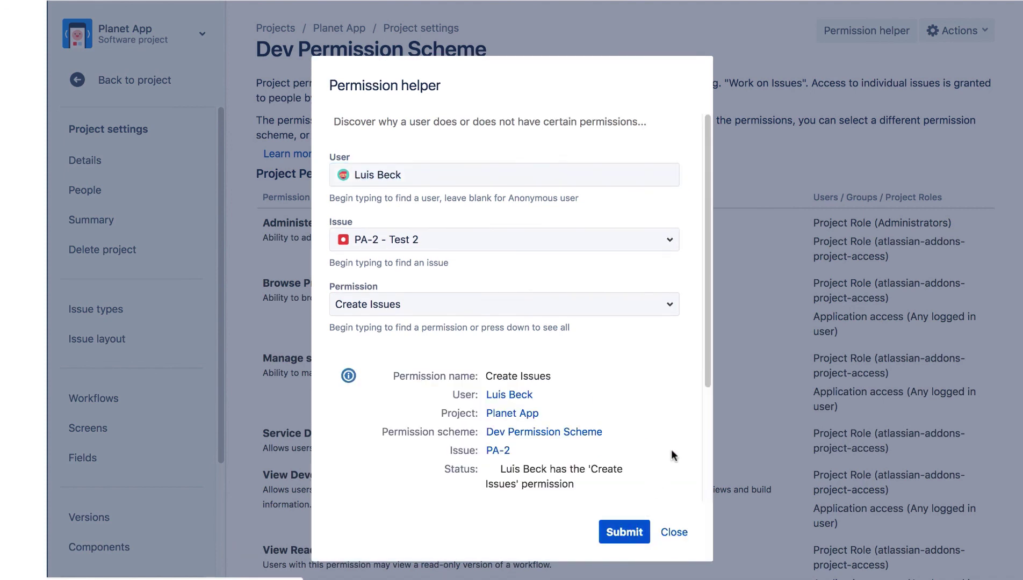
scroll(672, 449, "down", 5)
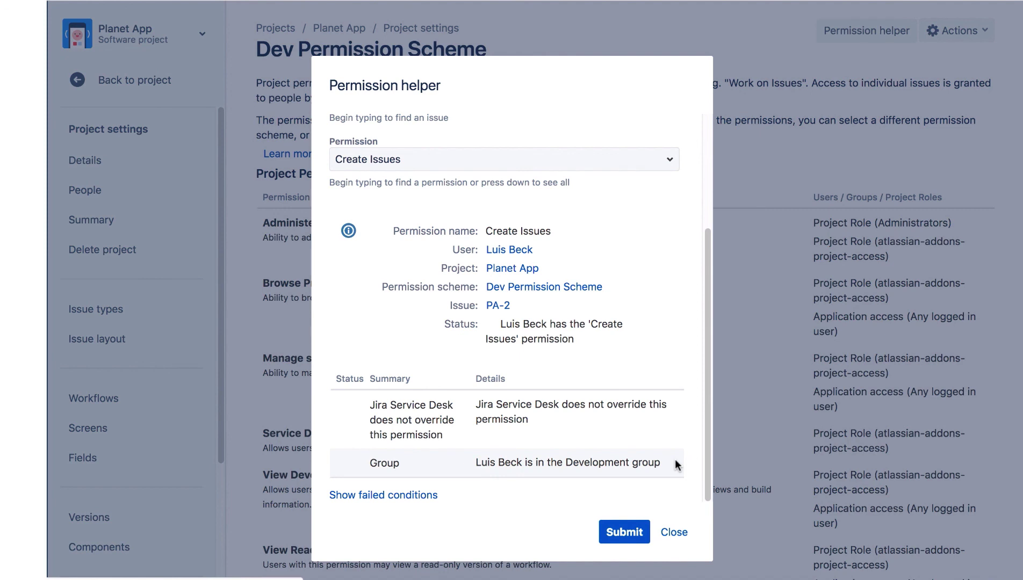
left_click(674, 532)
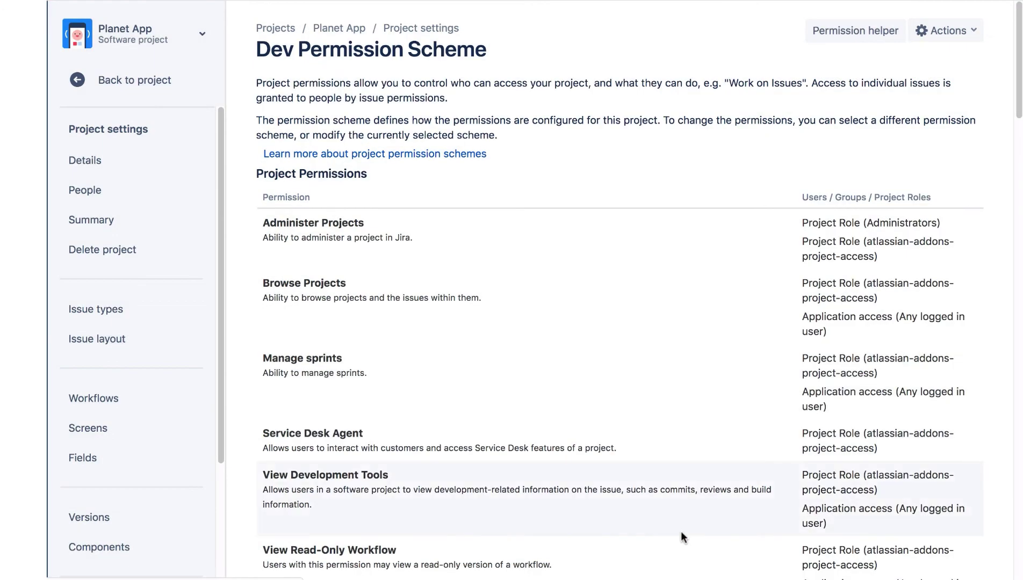